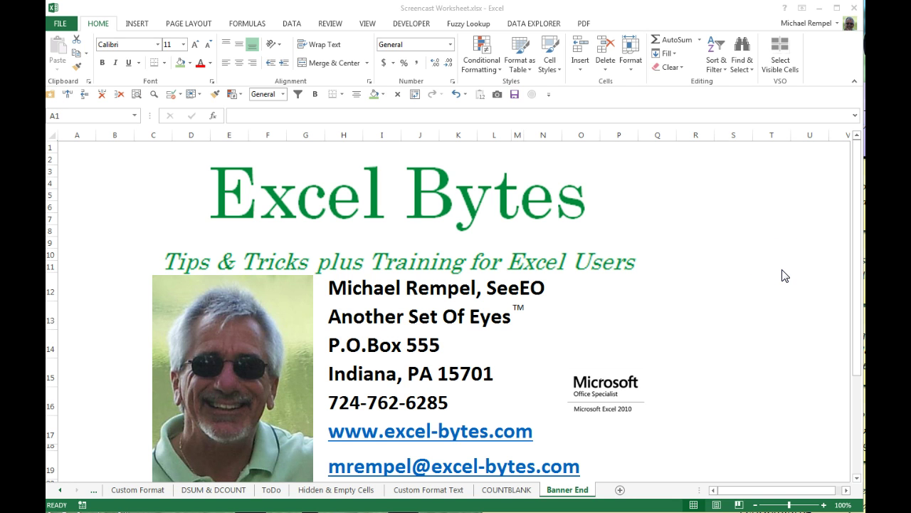
# - Go to the COUNTBLANK sheet and review the Location list in F2:F47
pyautogui.click(504, 490)
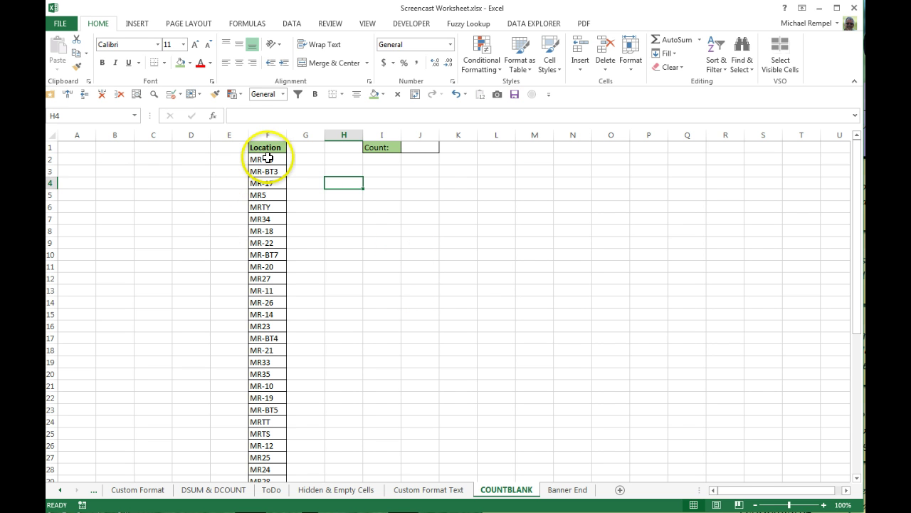
pyautogui.moveTo(266, 158); pyautogui.dragTo(261, 456)
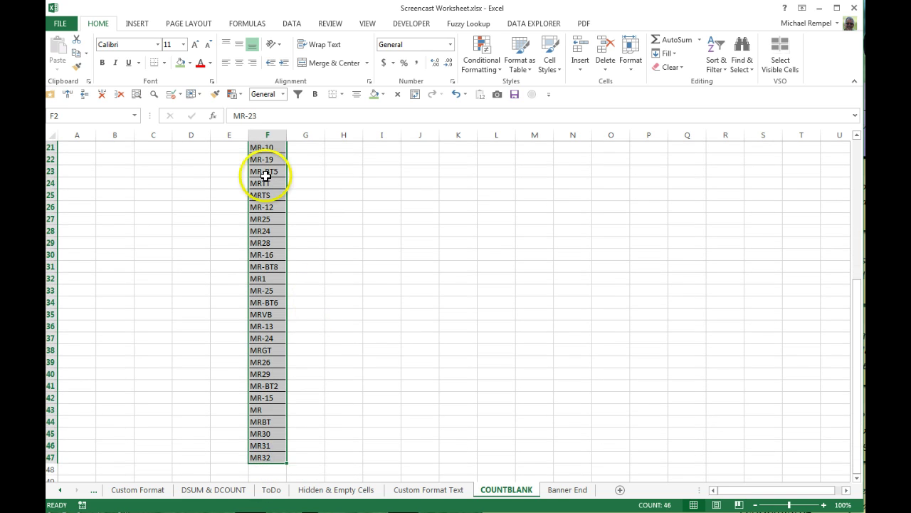
pyautogui.scroll(7, 353, 286)
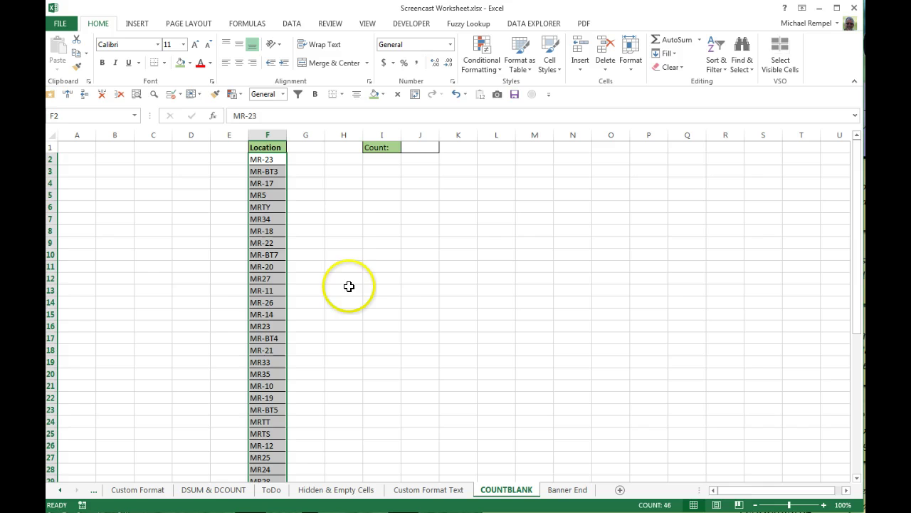
pyautogui.click(323, 197)
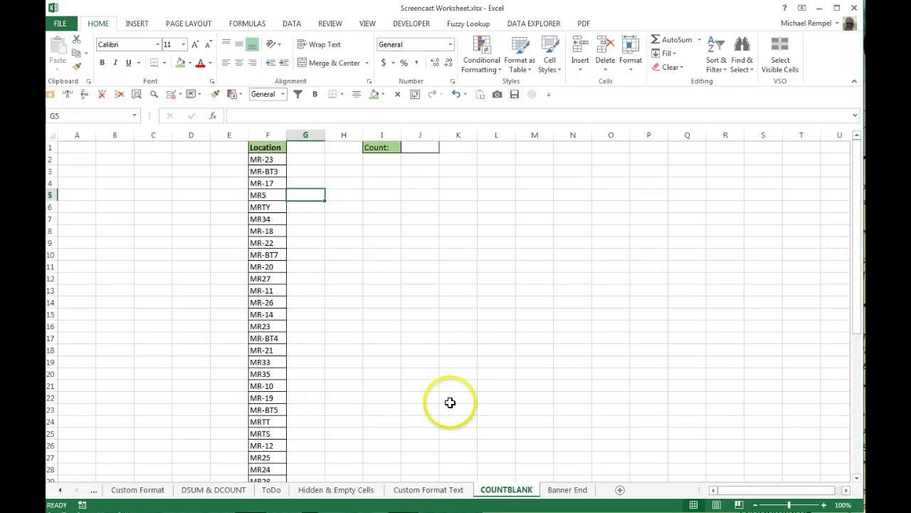
# - Enter the header 'Helper' in cell G1
pyautogui.press('Up')
pyautogui.press('Up')
pyautogui.press('Up')
pyautogui.press('Up')
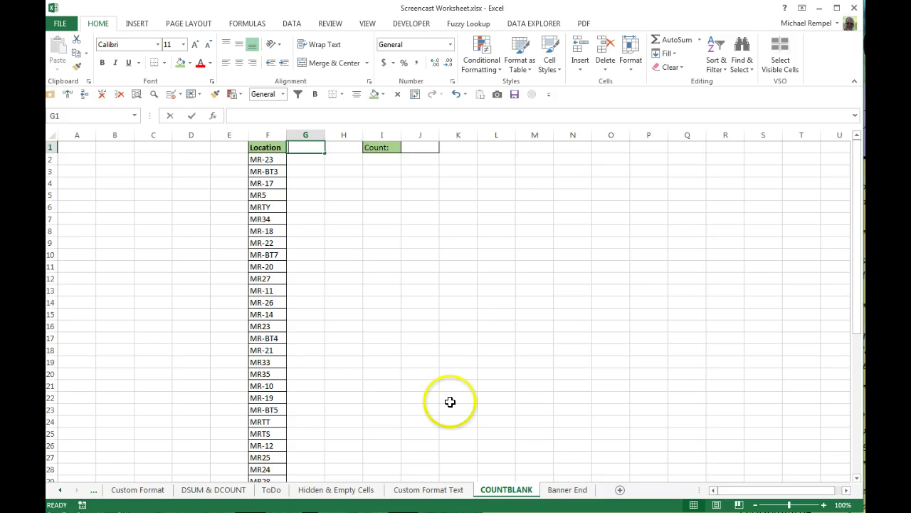
pyautogui.write('Helper')
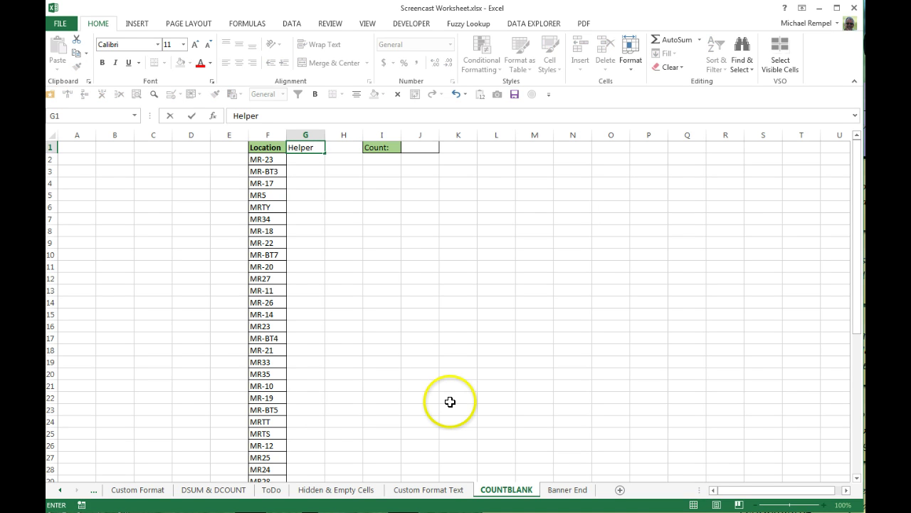
pyautogui.press('Return')
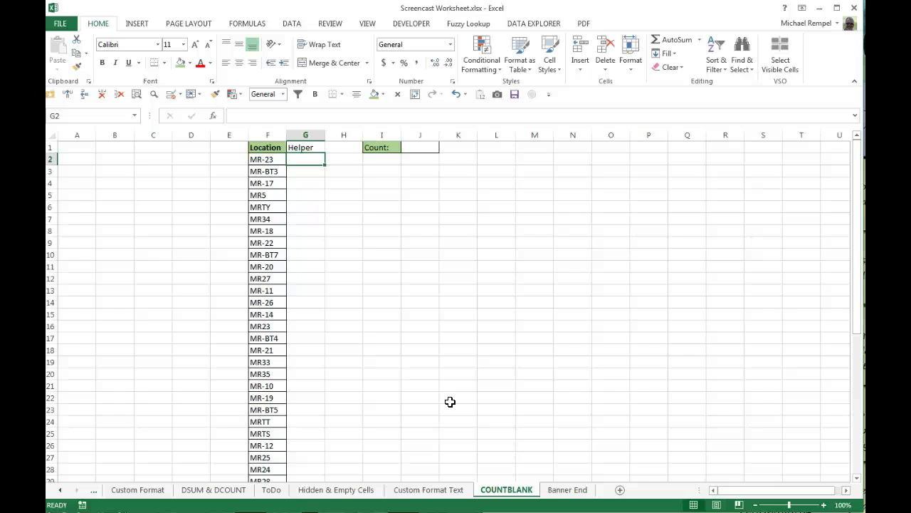
# - Enter =RIGHT(F2,1) in G2 to return the last character of the Location
pyautogui.write('=right')
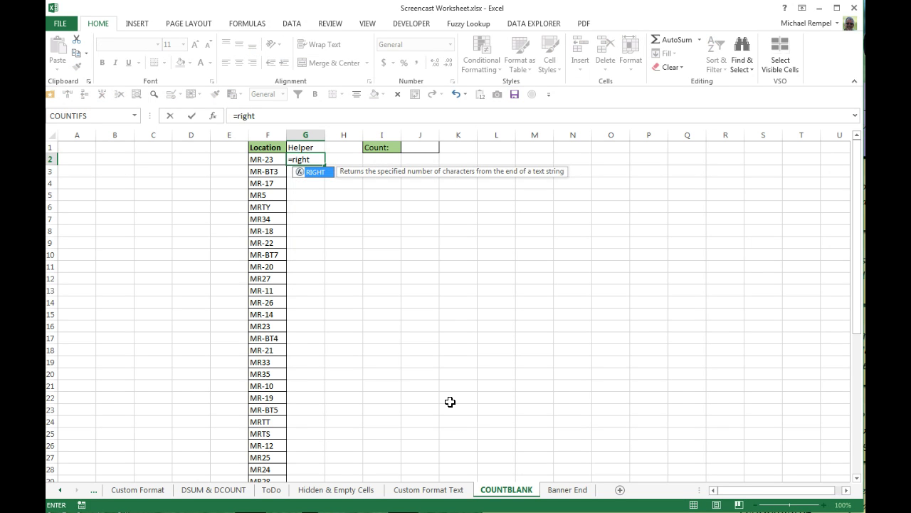
pyautogui.press('Tab')
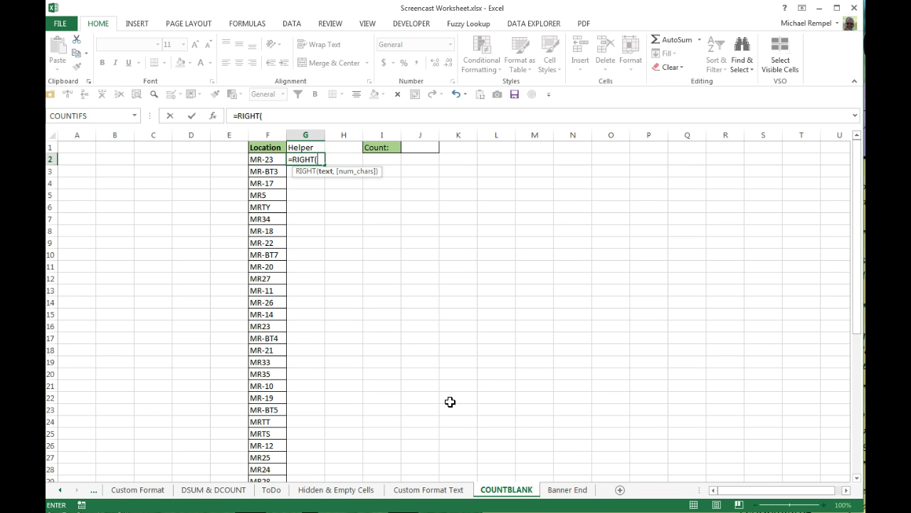
pyautogui.press('Left')
pyautogui.write(',')
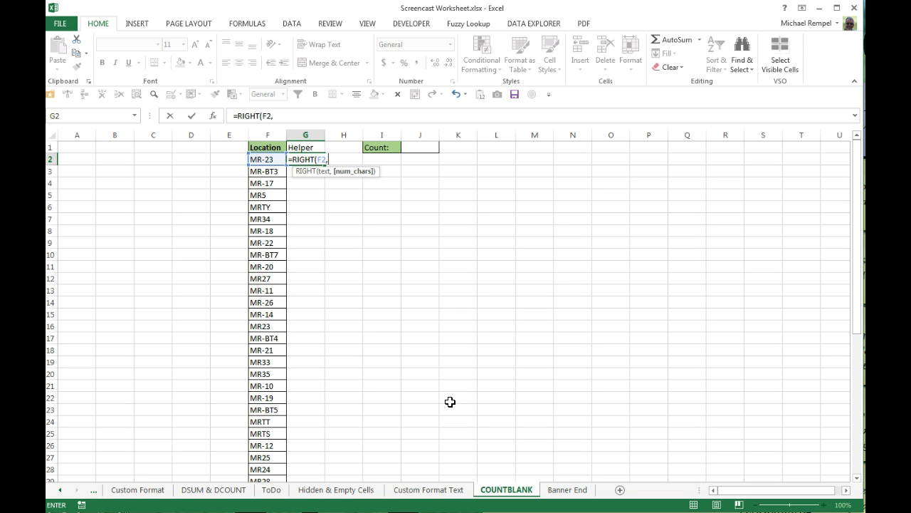
pyautogui.write('1)')
pyautogui.press('Return')
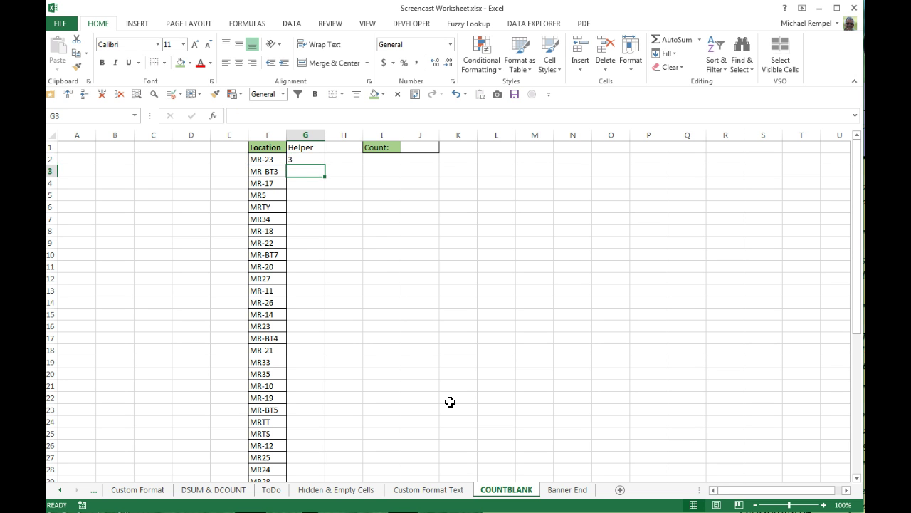
# - Copy the G2 formula down the Helper column and check the results
pyautogui.press('Up')
pyautogui.doubleClick(326, 163)
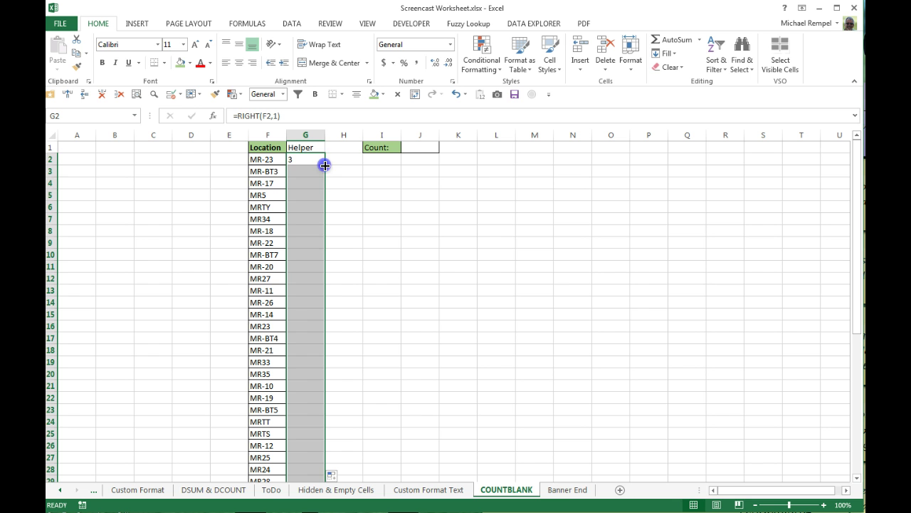
pyautogui.click(306, 231)
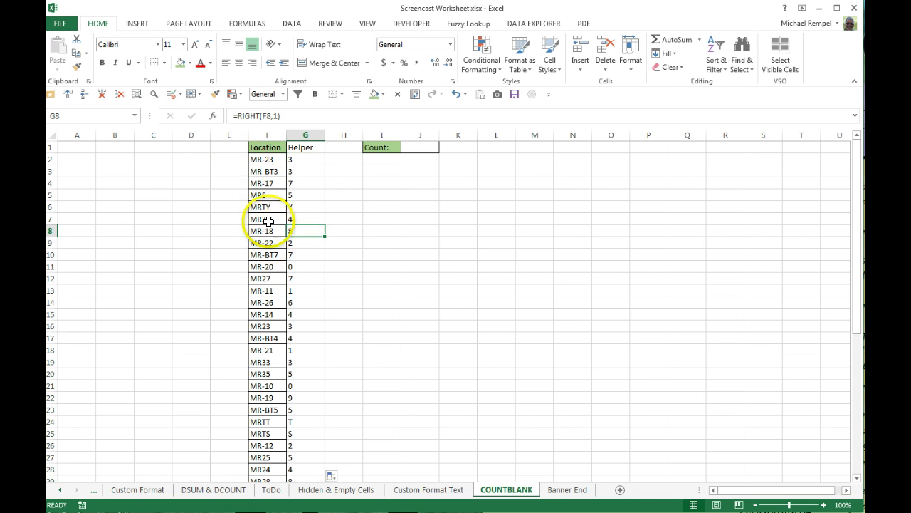
pyautogui.click(265, 160)
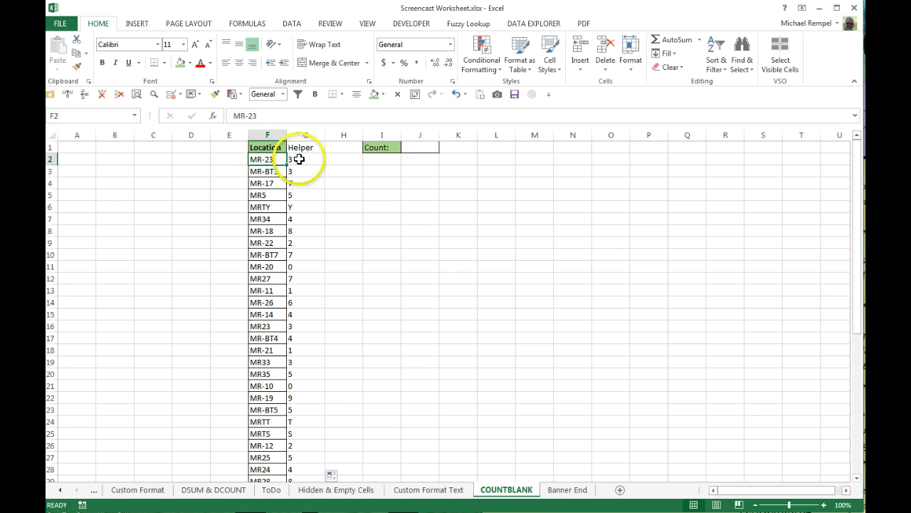
pyautogui.click(301, 160)
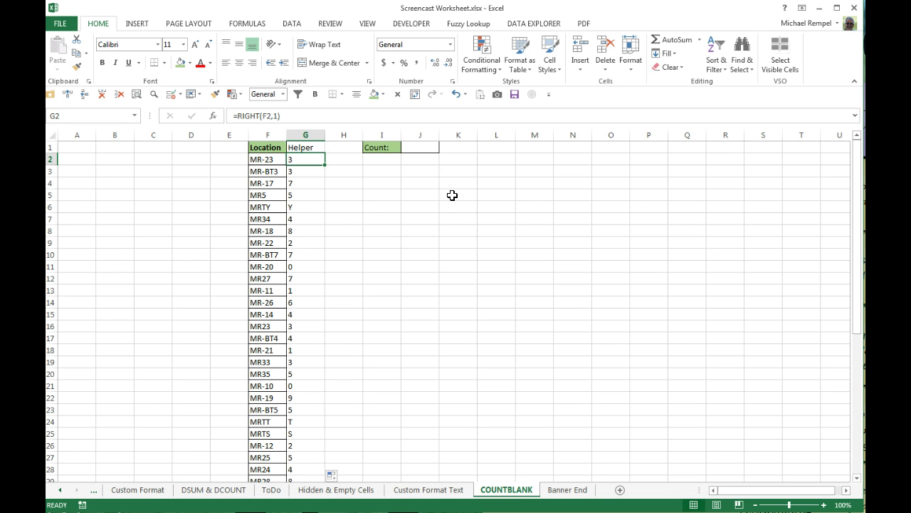
# - Change G2 to =--RIGHT(F2,1) and fill it down column G
pyautogui.click(238, 116)
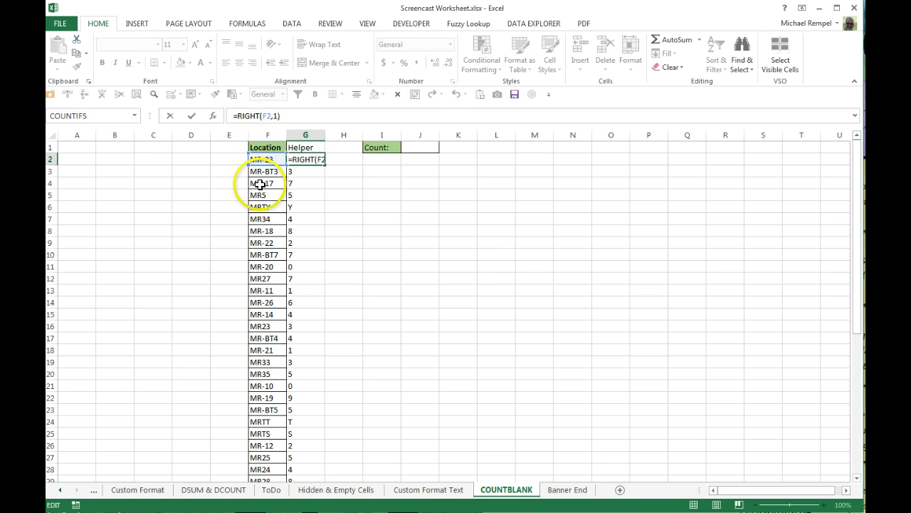
pyautogui.write('--')
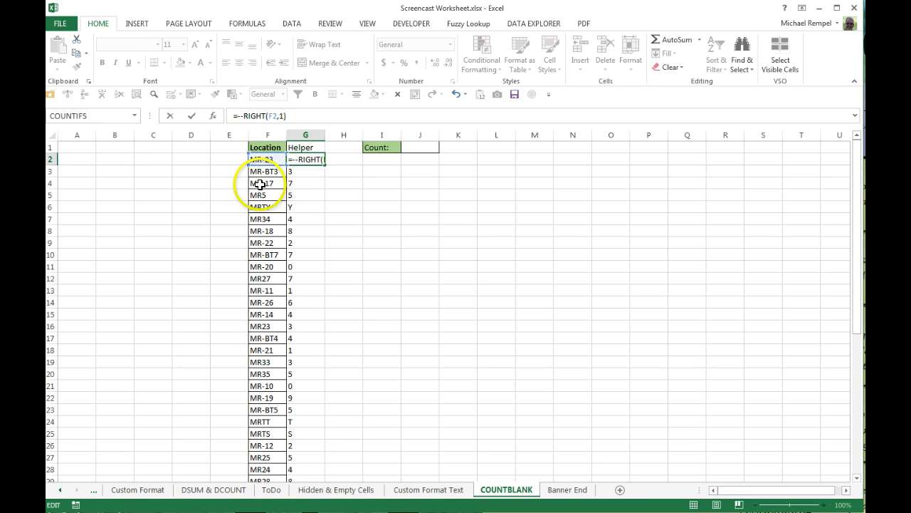
pyautogui.press('Return')
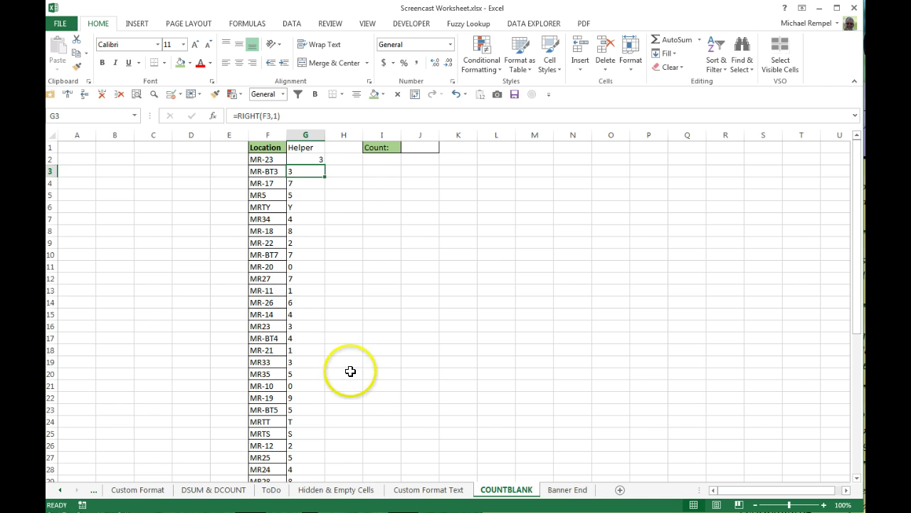
pyautogui.click(319, 160)
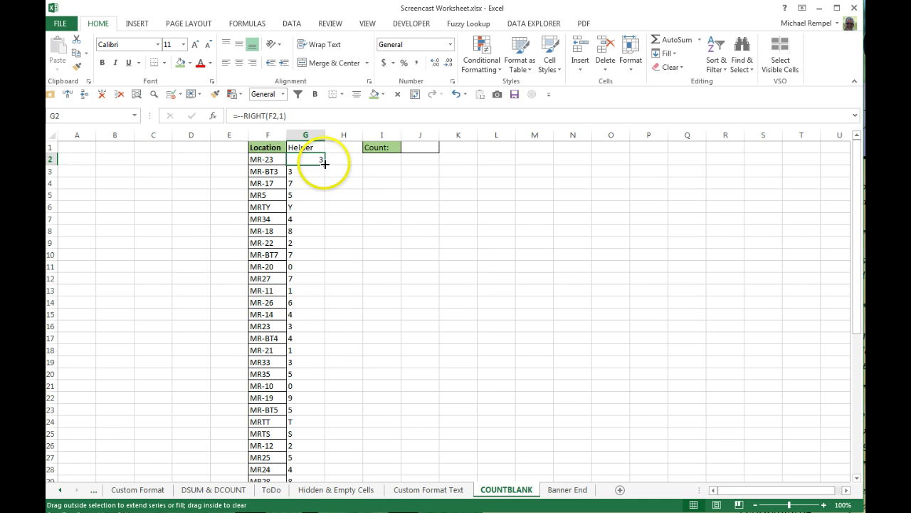
pyautogui.doubleClick(324, 164)
# - Review the #VALUE! errors for letter-ending labels such as MRVB
pyautogui.click(388, 234)
pyautogui.scroll(-1, 395, 254)
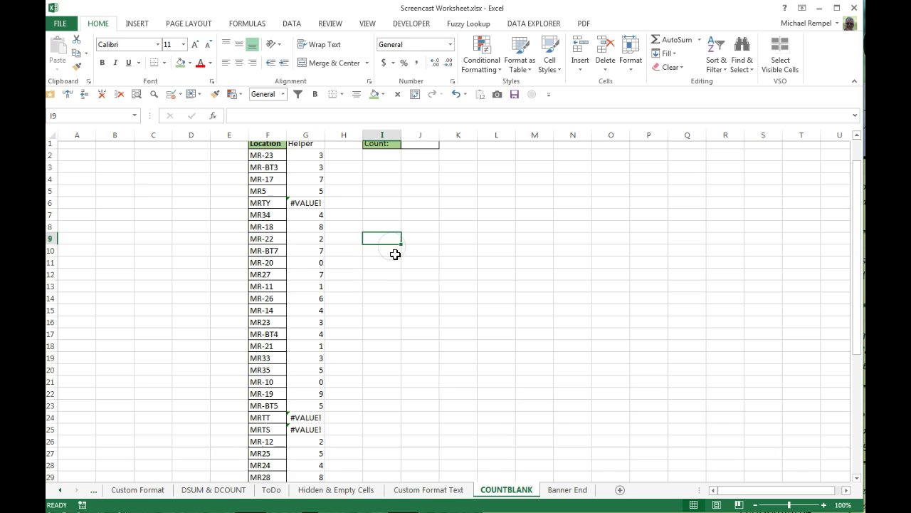
pyautogui.scroll(-8, 395, 254)
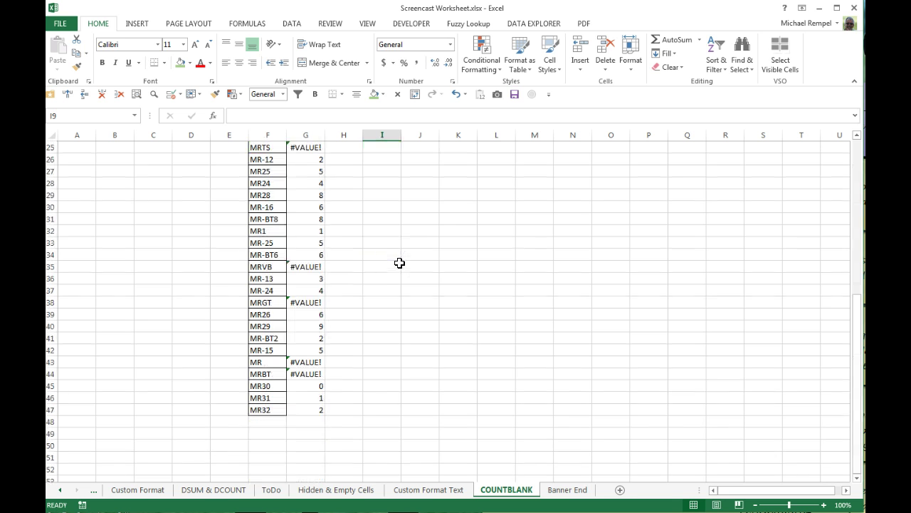
pyautogui.click(274, 265)
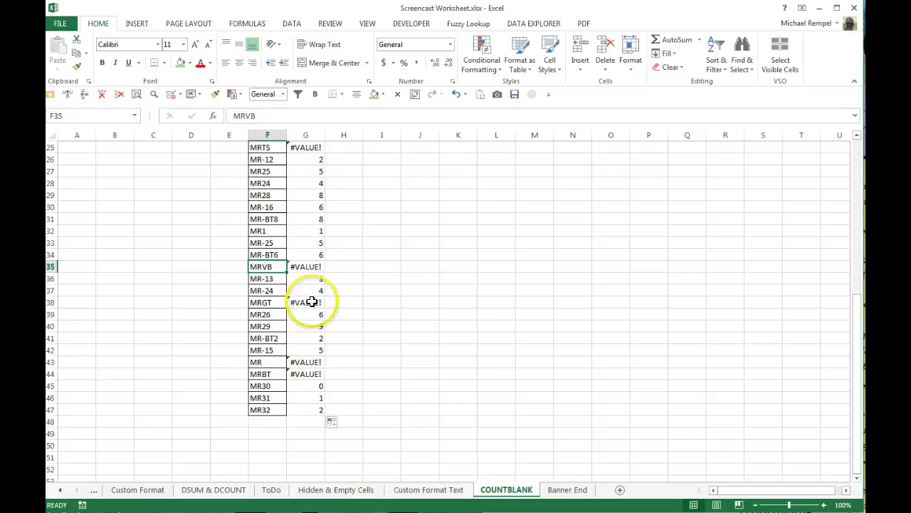
pyautogui.scroll(8, 327, 374)
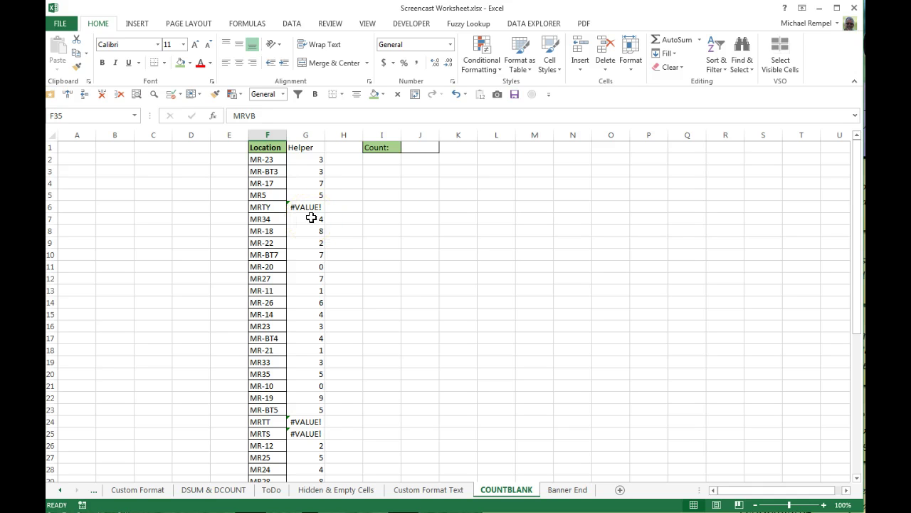
# - Wrap the G2 formula as =IFERROR(--RIGHT(F2,1),"")
pyautogui.click(306, 160)
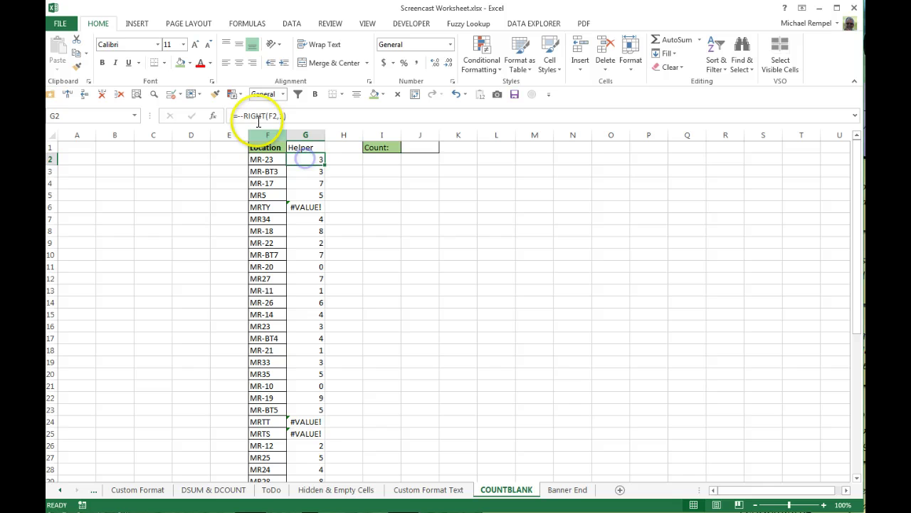
pyautogui.click(237, 116)
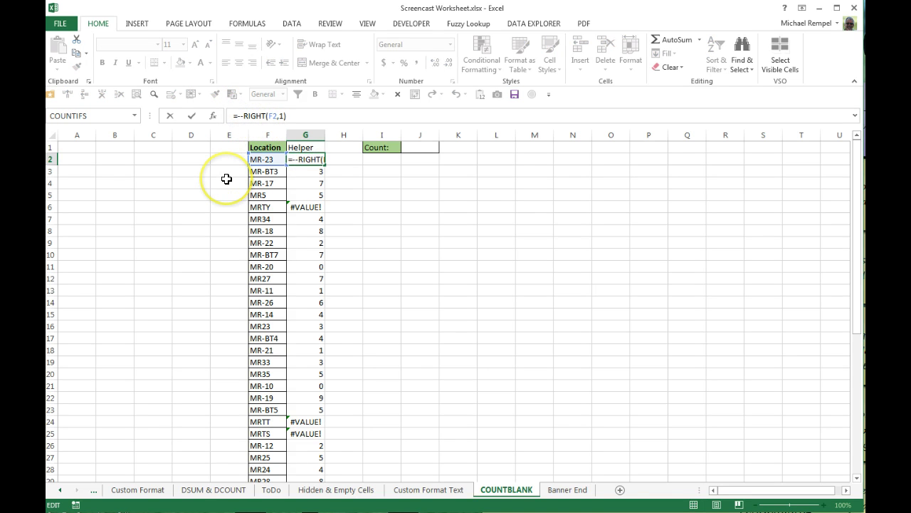
pyautogui.write('IFERROR(')
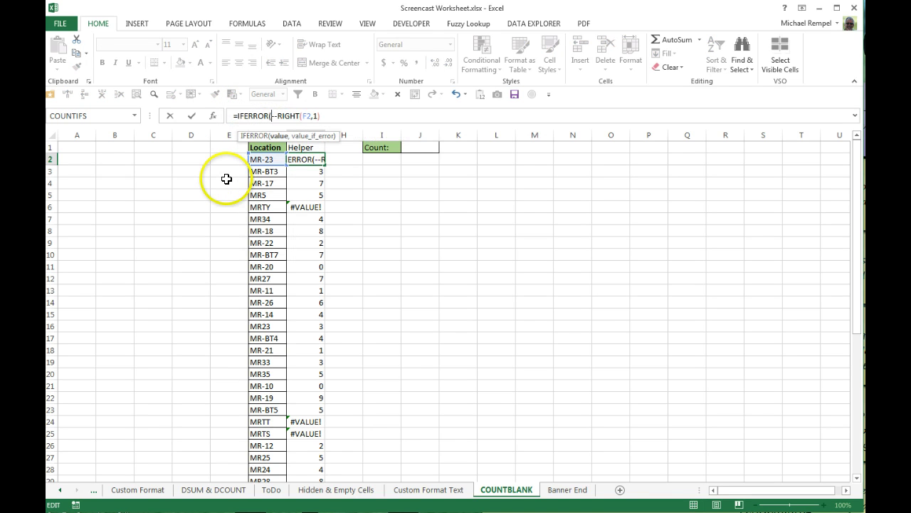
pyautogui.click(324, 116)
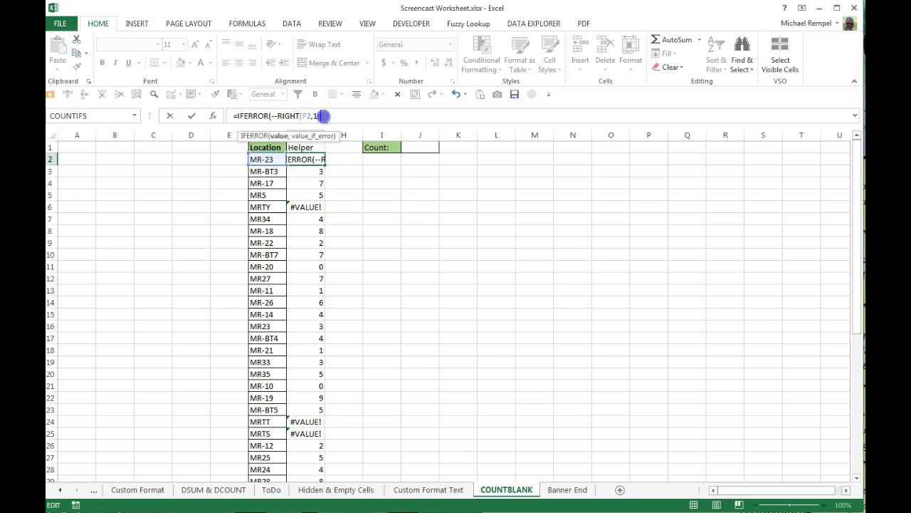
pyautogui.write(',""')
pyautogui.hotkey('ctrl', 'Return')
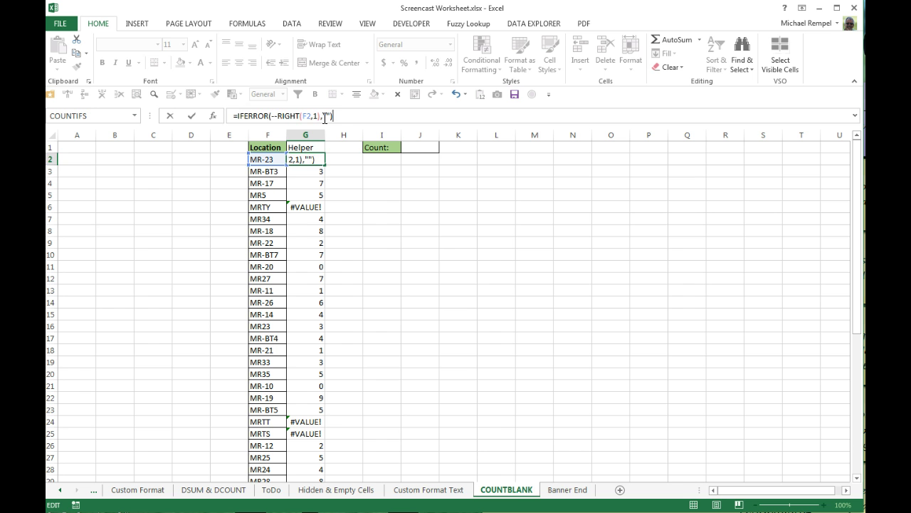
# - Copy the IFERROR formula down and verify blanks for MRTY, MRTS and MRVB
pyautogui.doubleClick(324, 164)
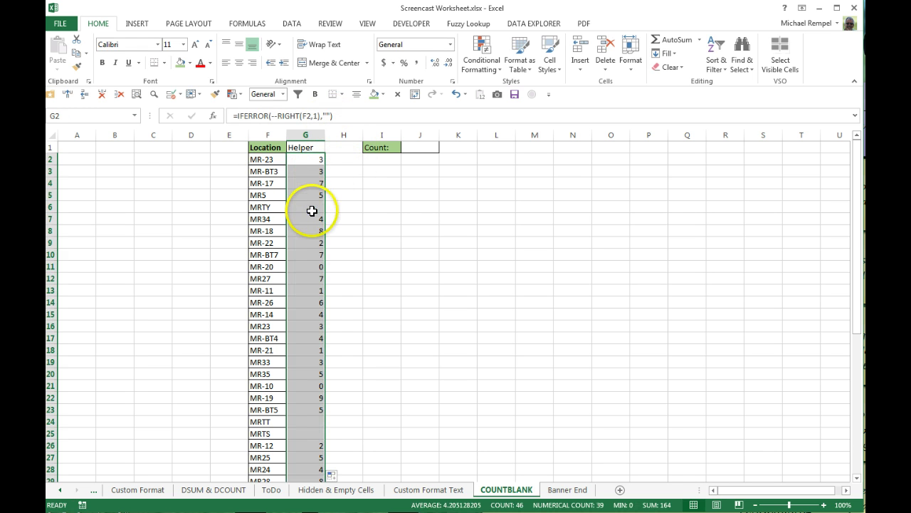
pyautogui.click(311, 207)
pyautogui.click(259, 207)
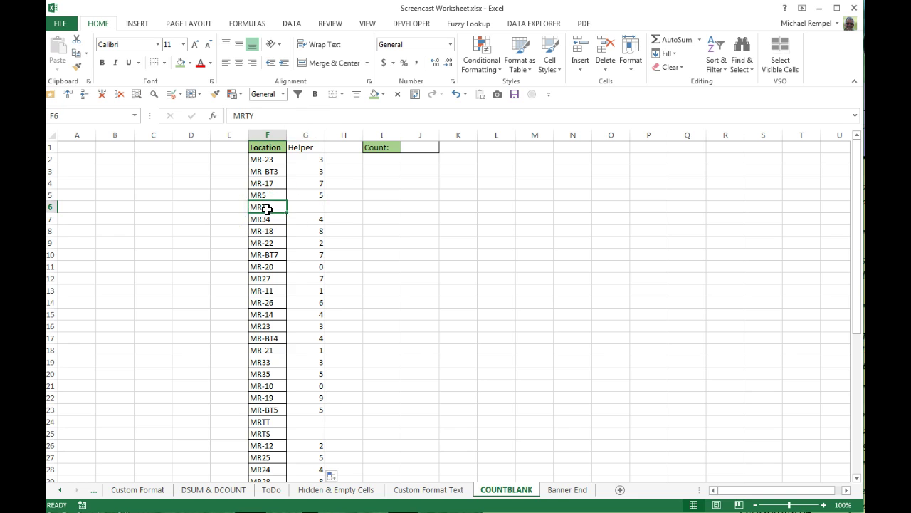
pyautogui.click(317, 206)
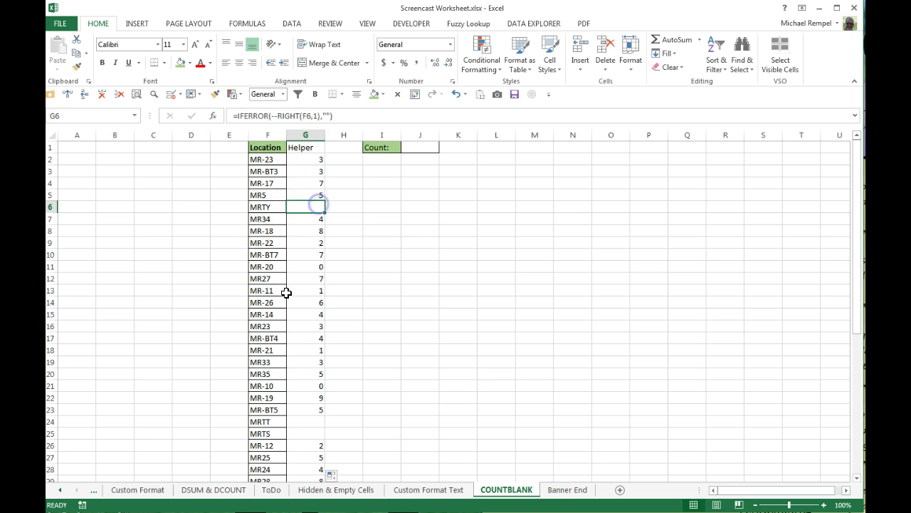
pyautogui.click(264, 422)
pyautogui.click(269, 432)
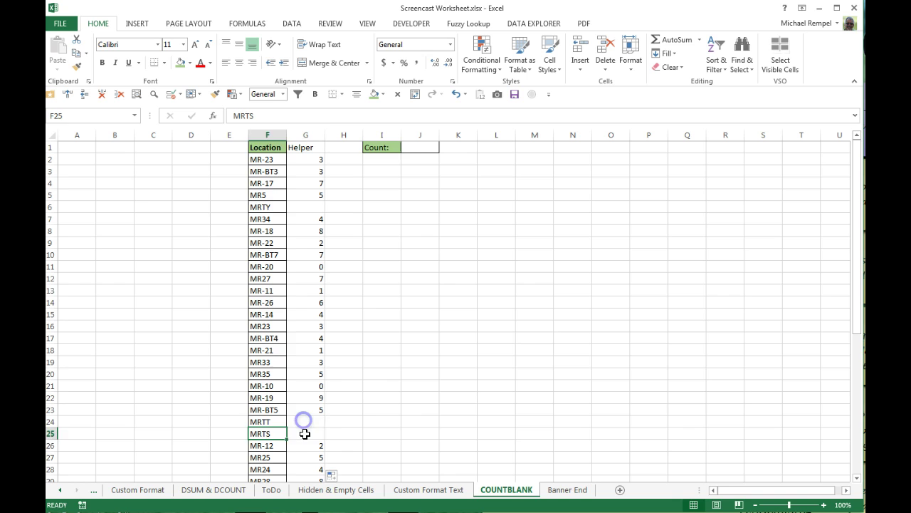
pyautogui.click(304, 432)
pyautogui.scroll(-7, 349, 412)
pyautogui.click(313, 301)
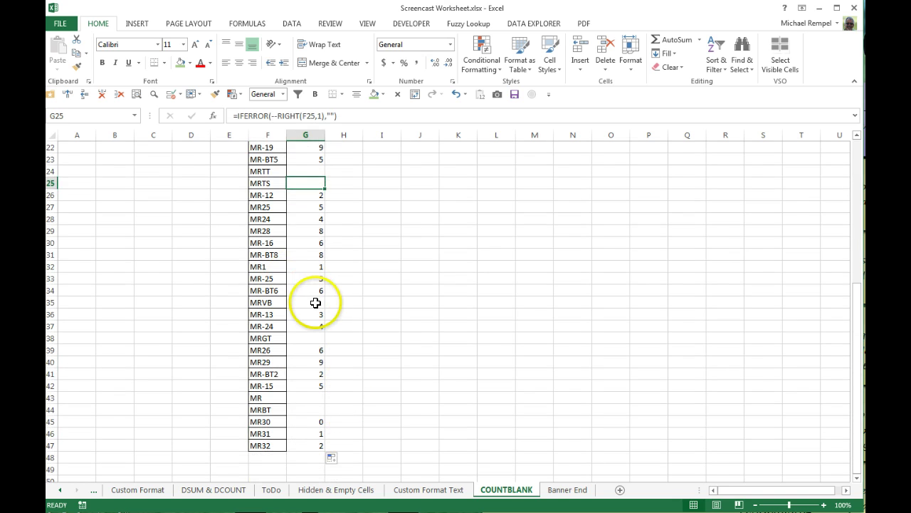
pyautogui.click(305, 410)
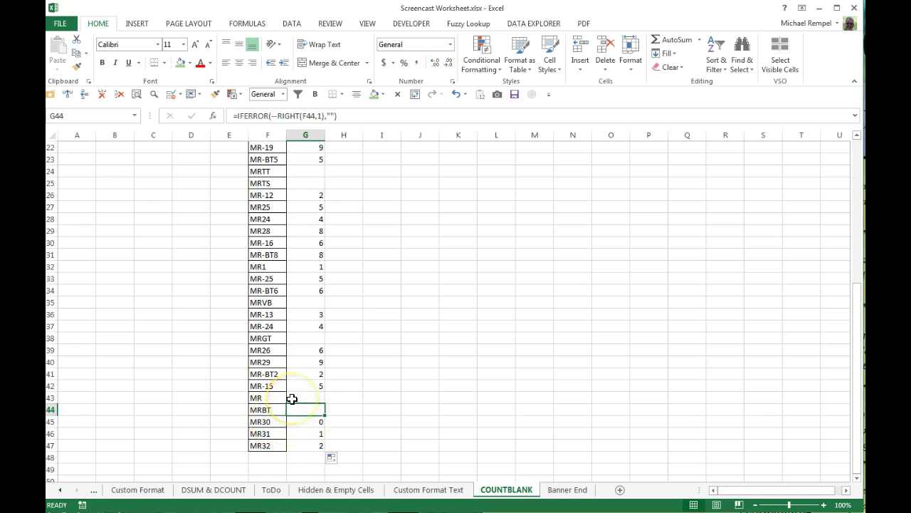
pyautogui.scroll(7, 292, 399)
# - Enter =COUNTBLANK(G2:G47) in J1, which returns 7
pyautogui.click(428, 146)
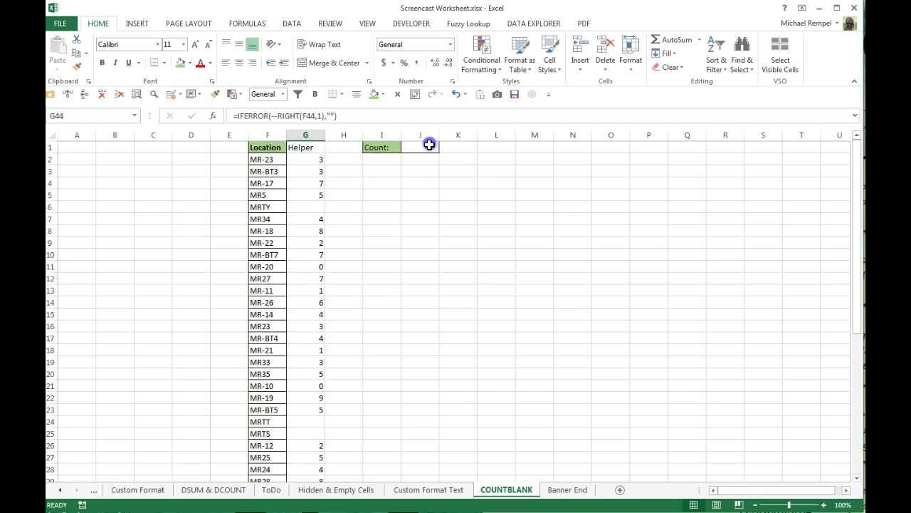
pyautogui.write('=count')
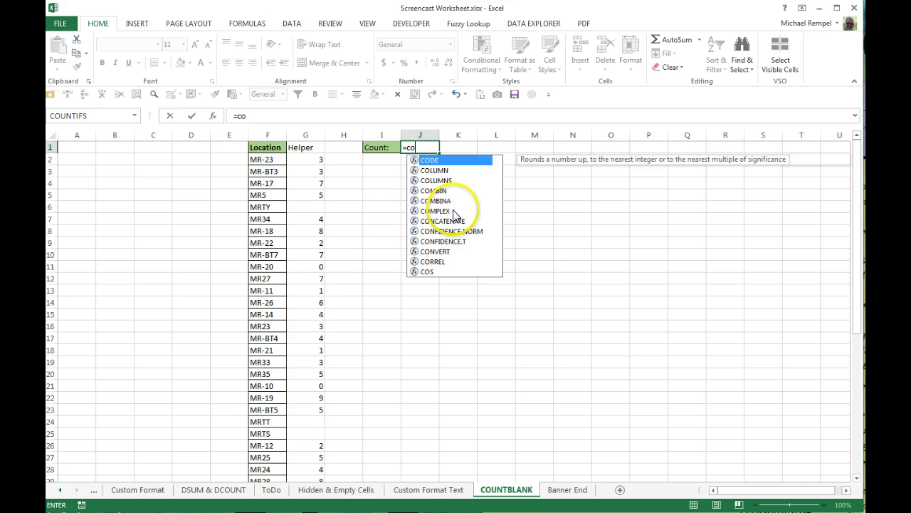
pyautogui.press('Down')
pyautogui.press('Down')
pyautogui.press('Tab')
pyautogui.press('Left')
pyautogui.press('Left')
pyautogui.press('Left')
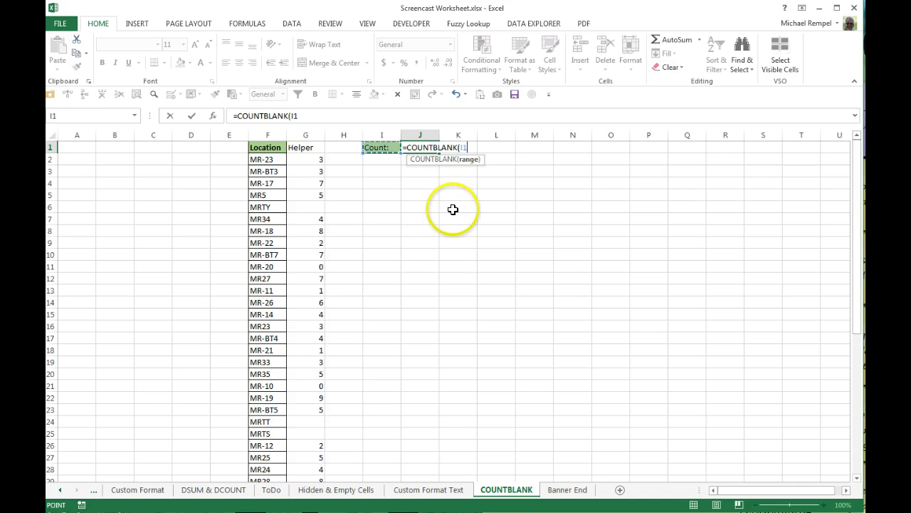
pyautogui.press('Down')
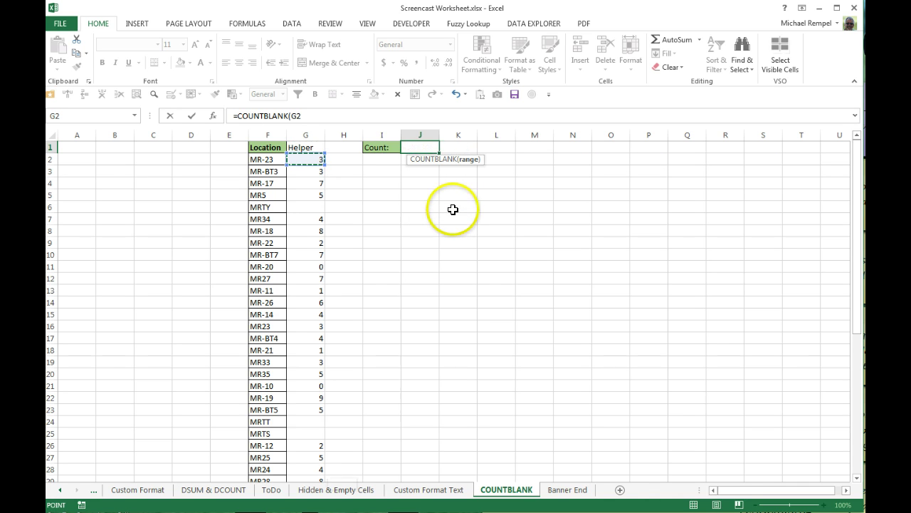
pyautogui.hotkey('ctrl', 'shift', 'Down')
pyautogui.hotkey('ctrl', 'Return')
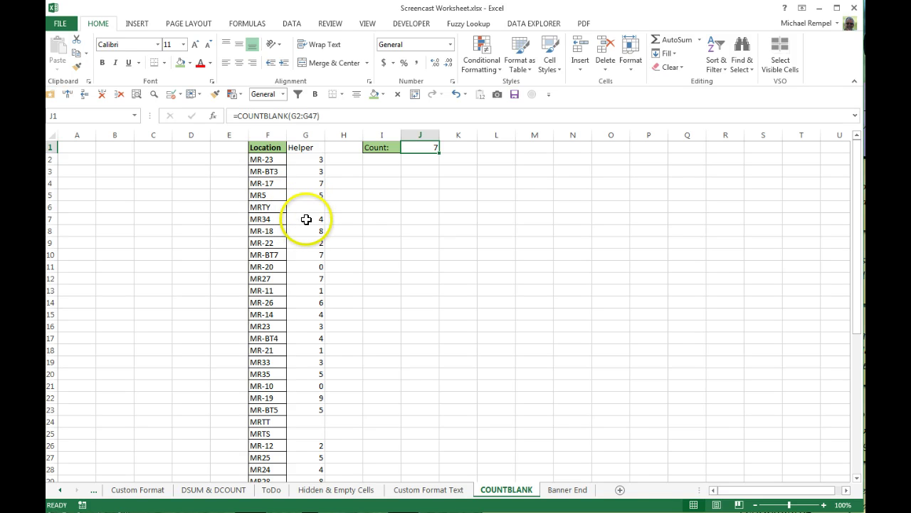
# - Review the G2 formula and move to the Banner End sheet
pyautogui.click(306, 160)
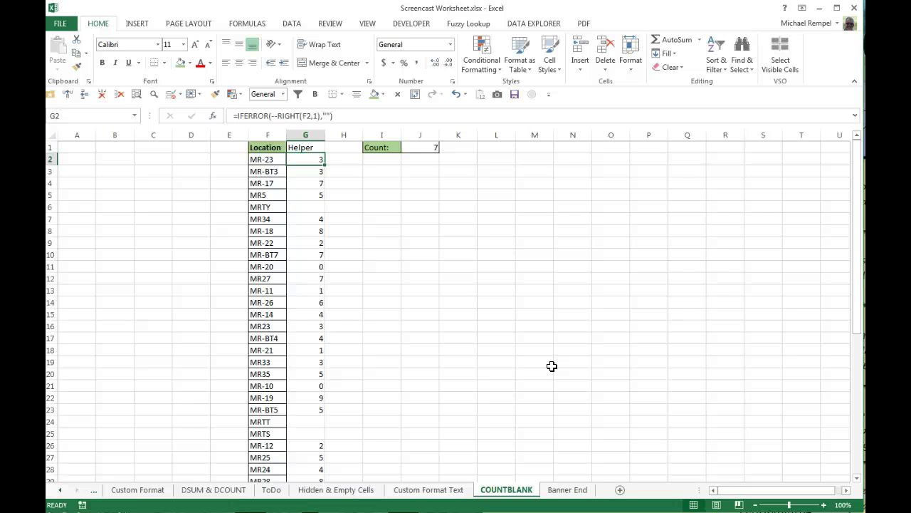
pyautogui.click(568, 490)
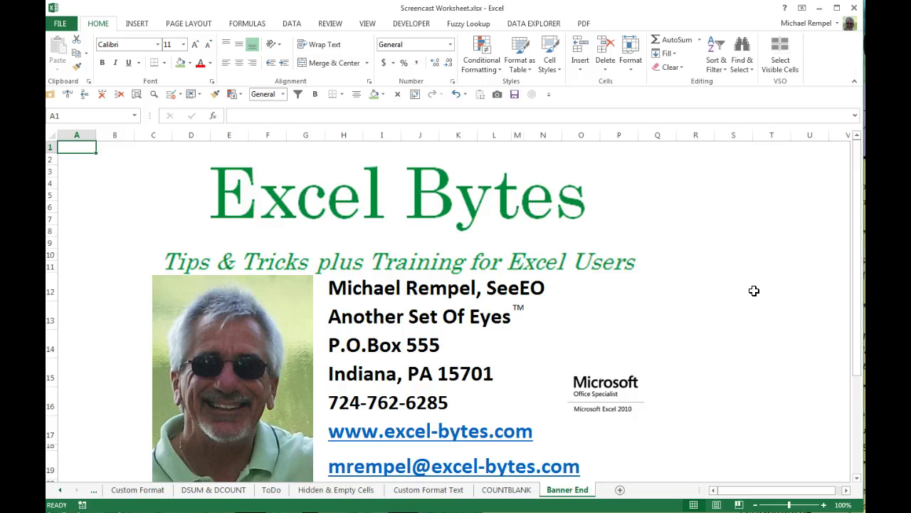
pyautogui.click(765, 301)
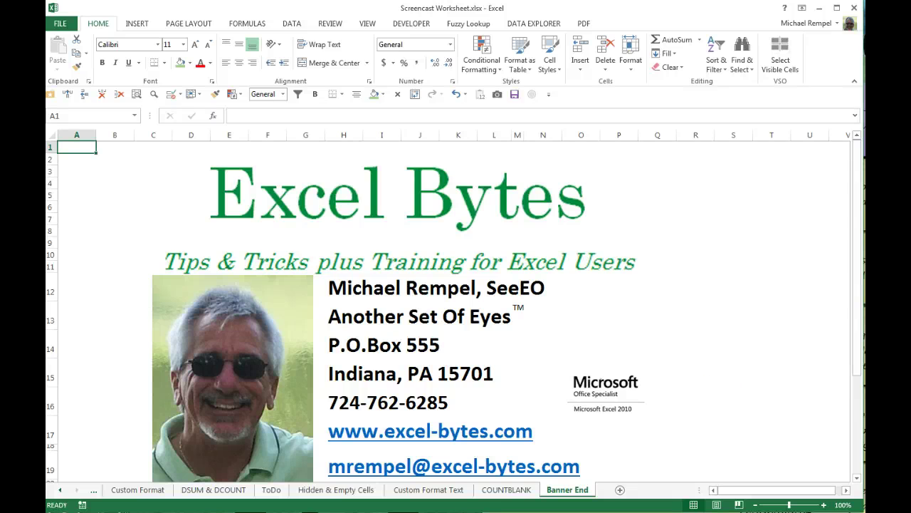